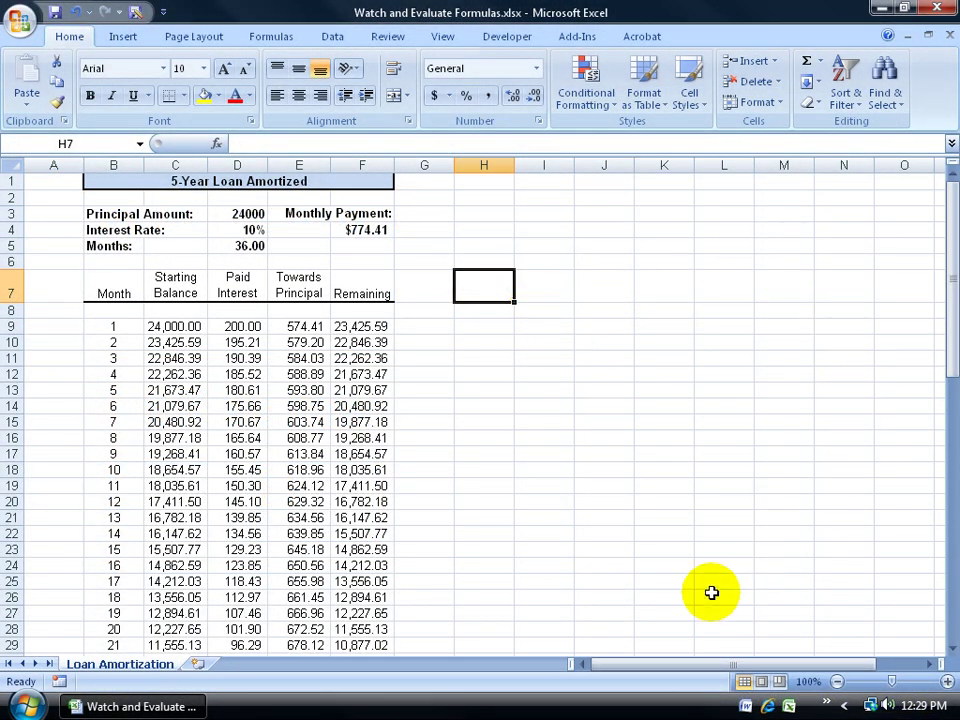
- Check the principal in D3 and the rate in D4, then select the interest total in D70
left_click(244, 214)
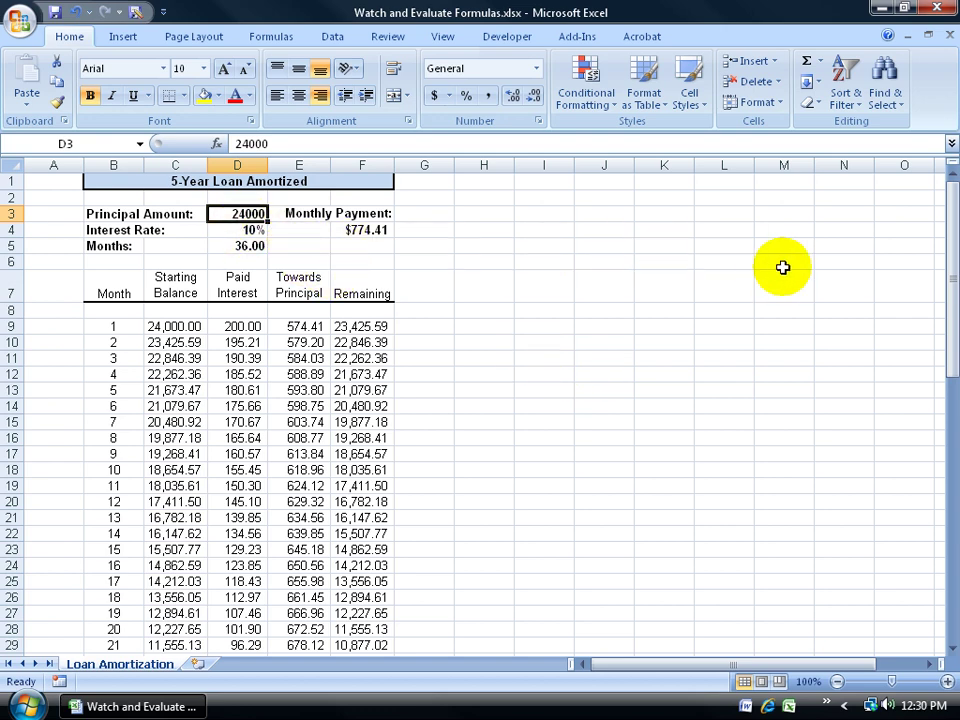
left_click(253, 231)
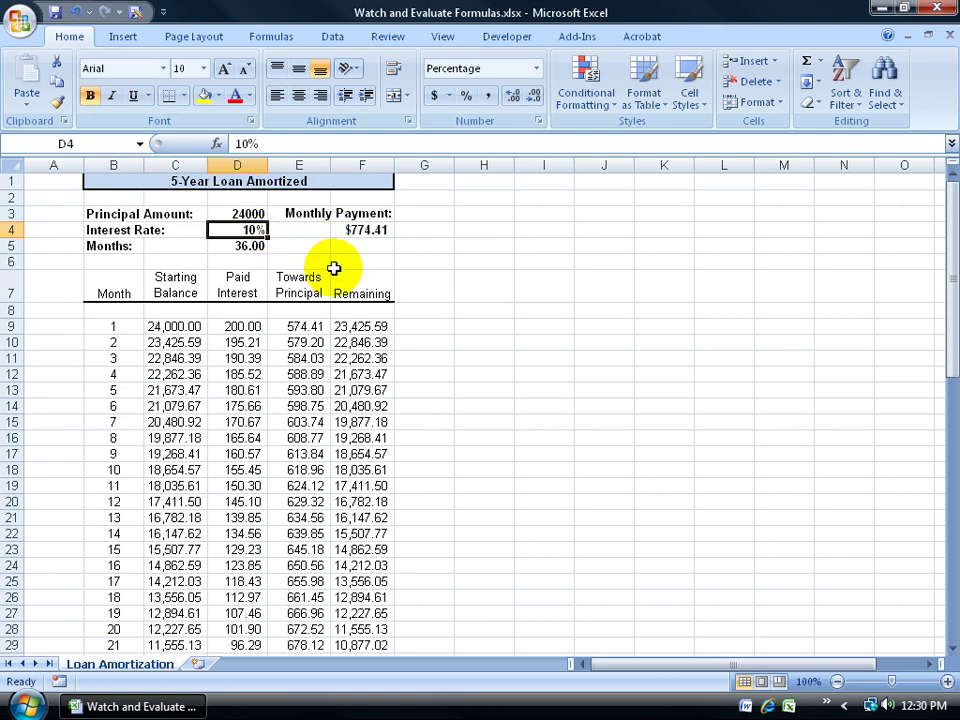
left_click_drag(953, 325, 936, 626)
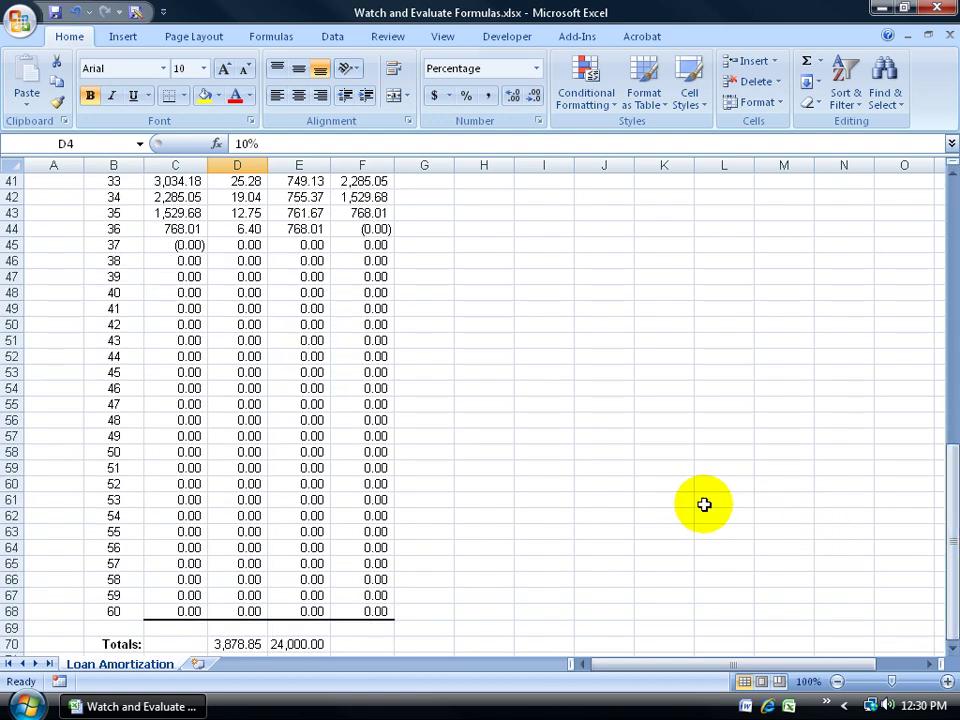
left_click(241, 644)
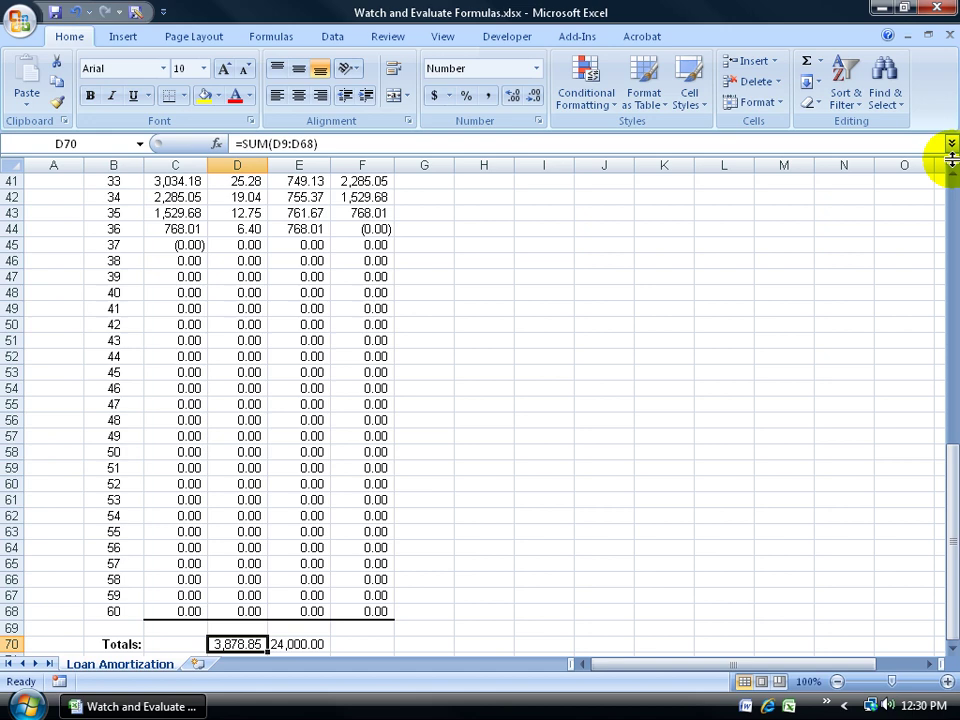
- Split the sheet horizontally with the inputs on top and the Totals row in the lower pane
left_click_drag(951, 160, 945, 390)
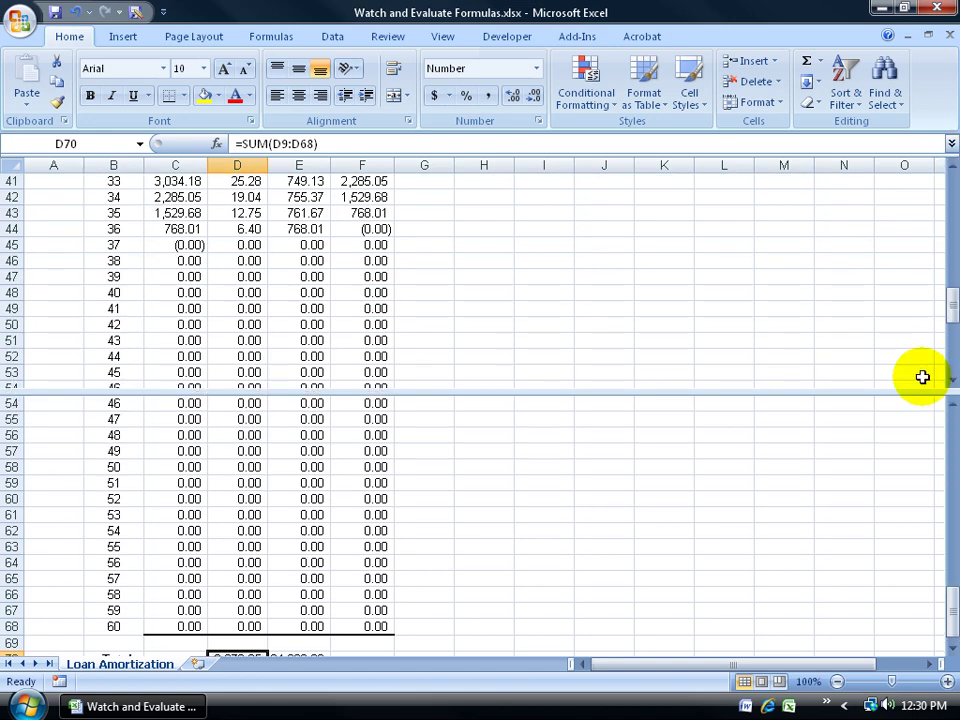
left_click(590, 247)
left_click(618, 496)
left_click_drag(950, 305, 948, 186)
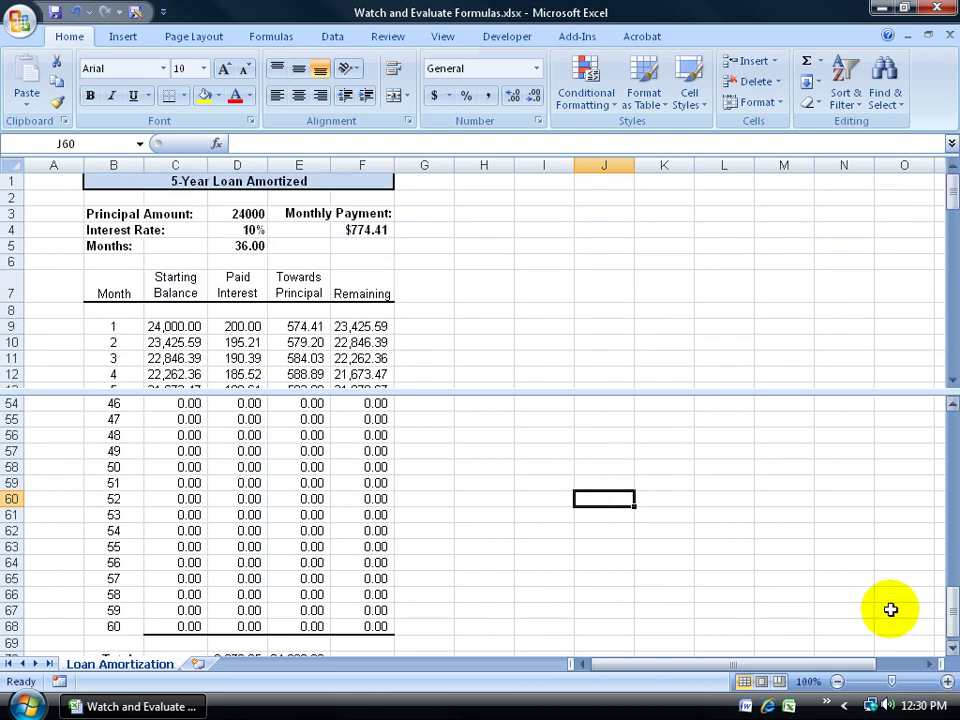
left_click(889, 611)
left_click(951, 648)
left_click_drag(951, 648, 853, 658)
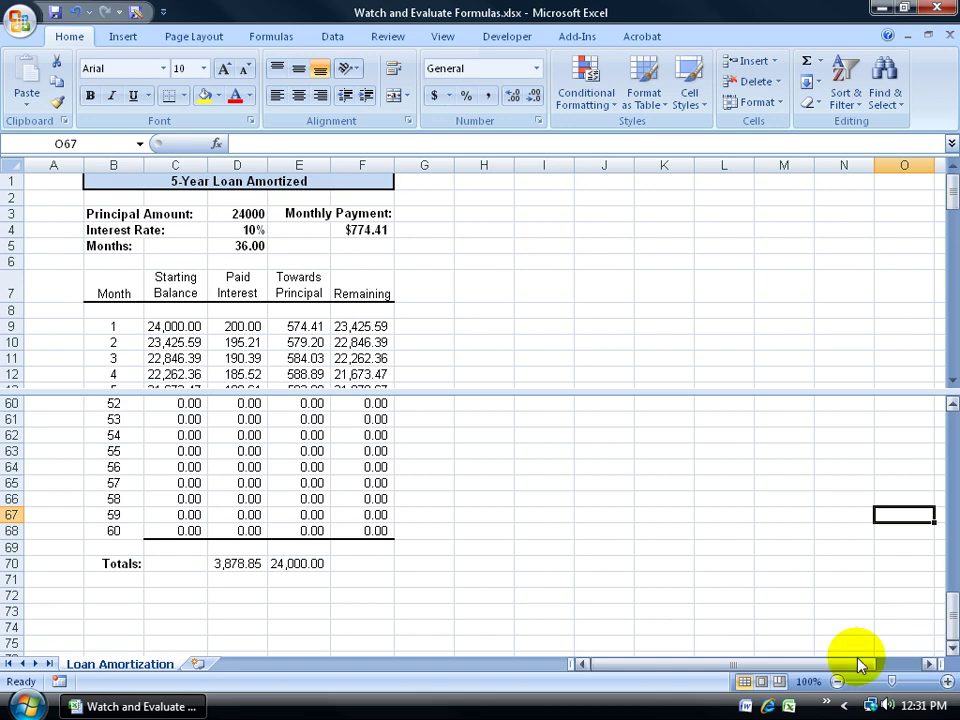
left_click(240, 564)
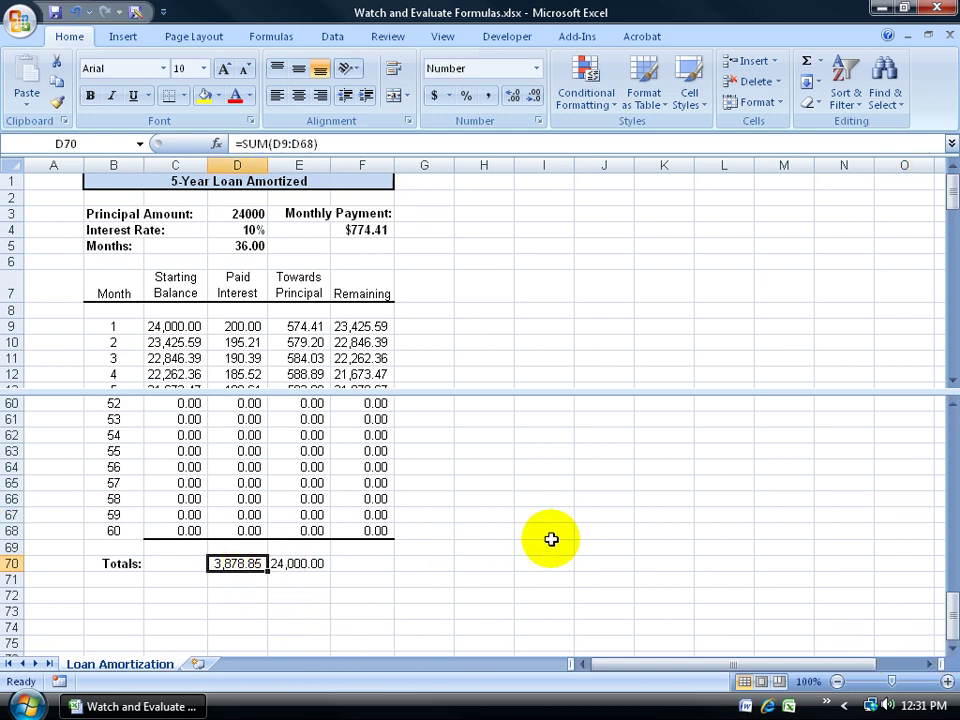
- Enter 12 as the interest rate in D4
left_click(240, 230)
type("12")
key("Return")
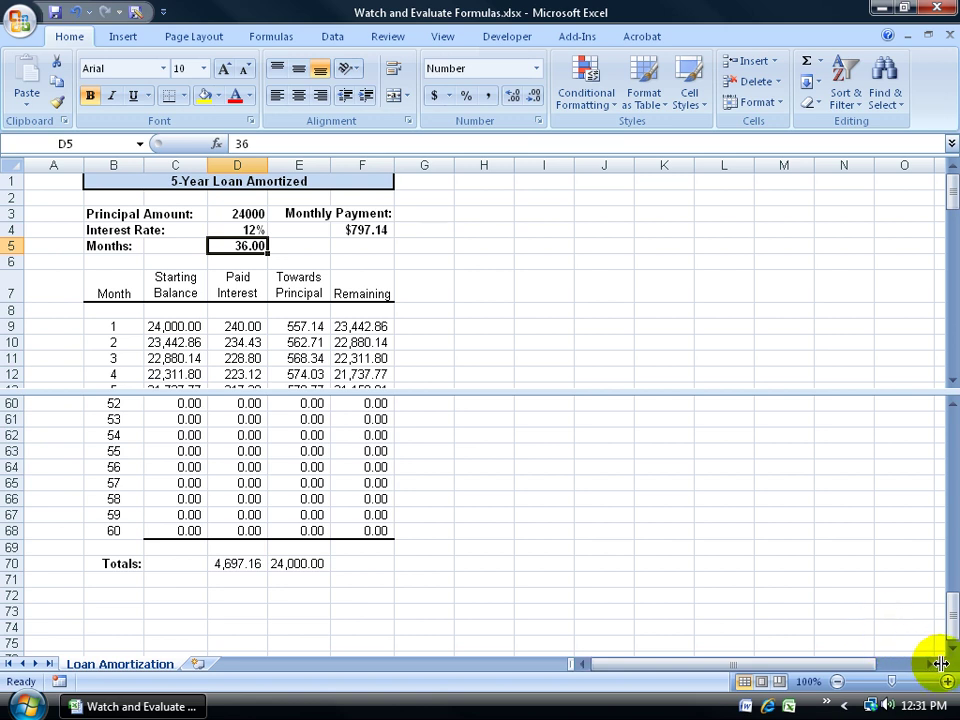
- Drag the vertical split bar into the sheet, then back out to remove the side-by-side split
left_click_drag(940, 664, 502, 658)
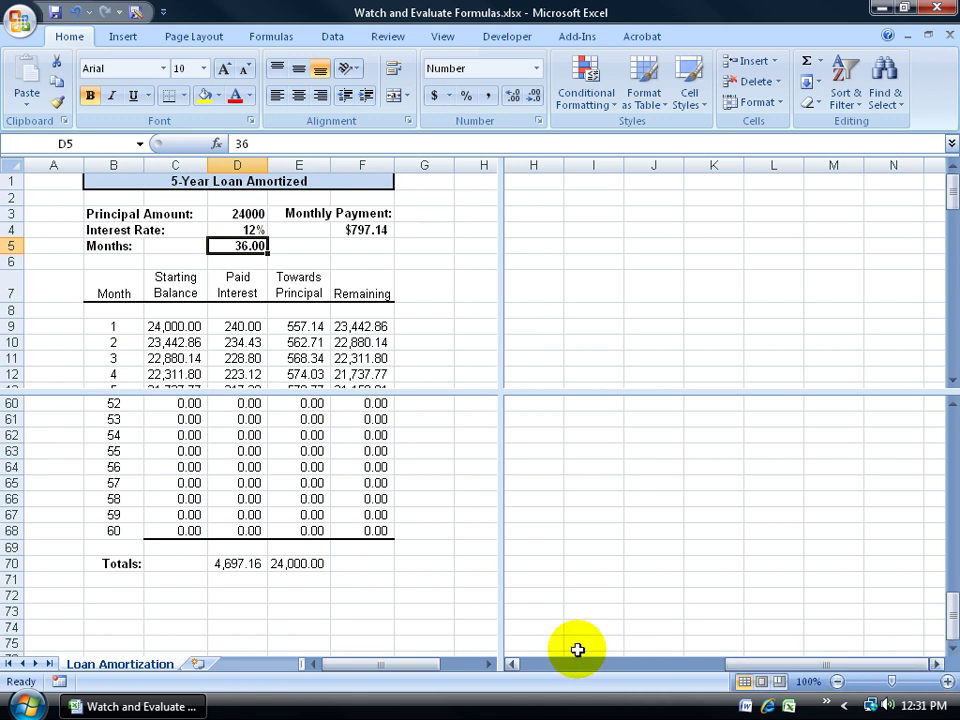
left_click(585, 308)
left_click(654, 498)
key("Left")
key("Left")
key("Left")
left_click_drag(499, 424, 953, 444)
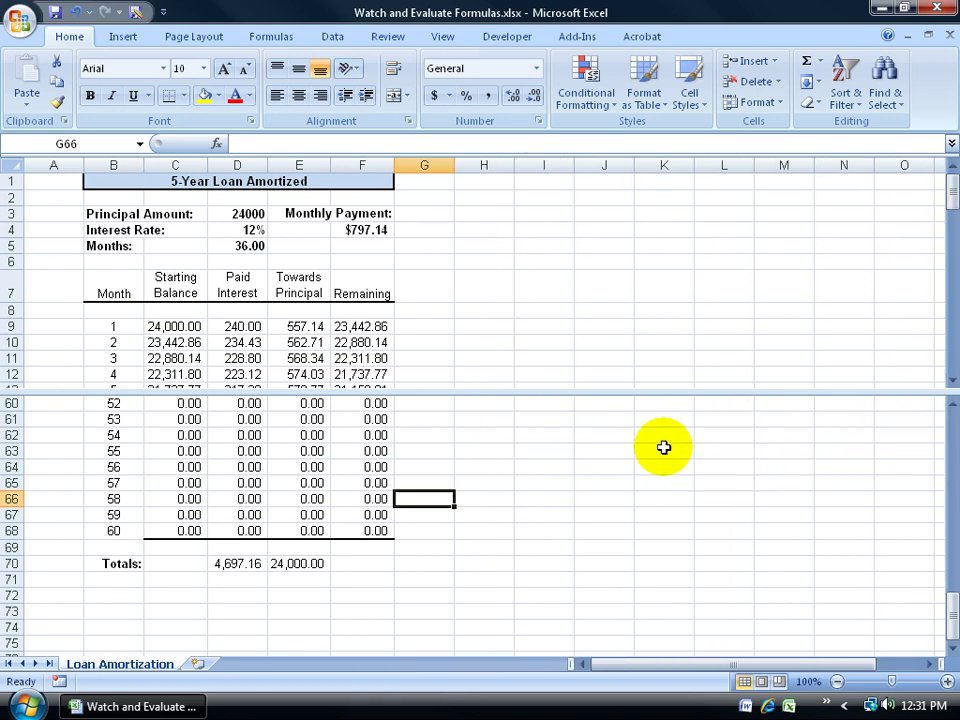
- Turn off Split on the View tab, reselect D4, and switch to the Formulas ribbon
left_click(443, 38)
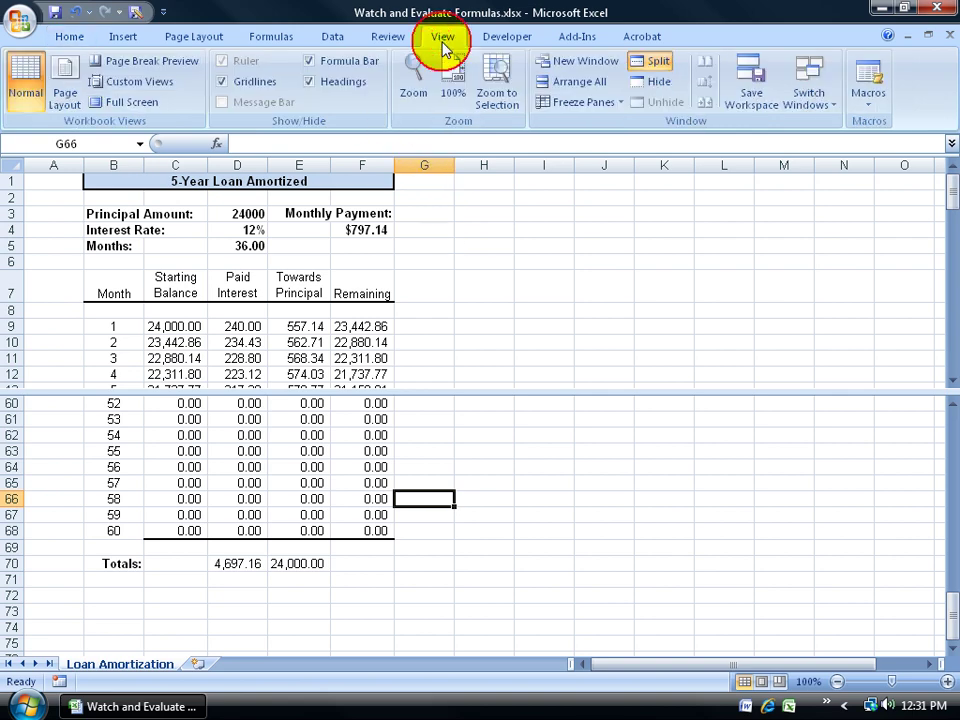
left_click(664, 63)
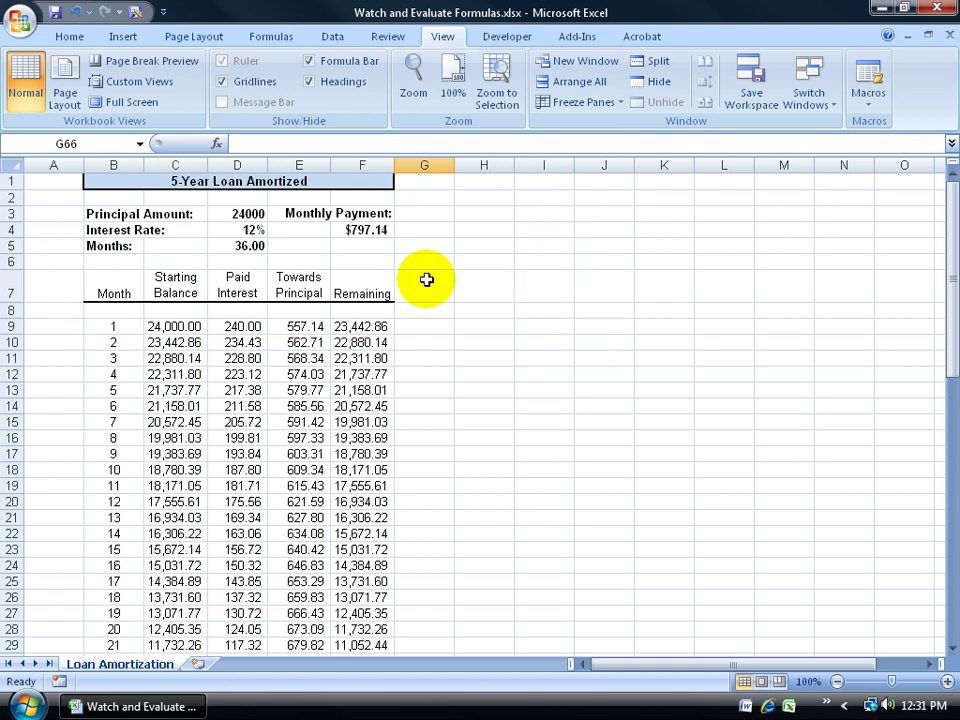
left_click(256, 232)
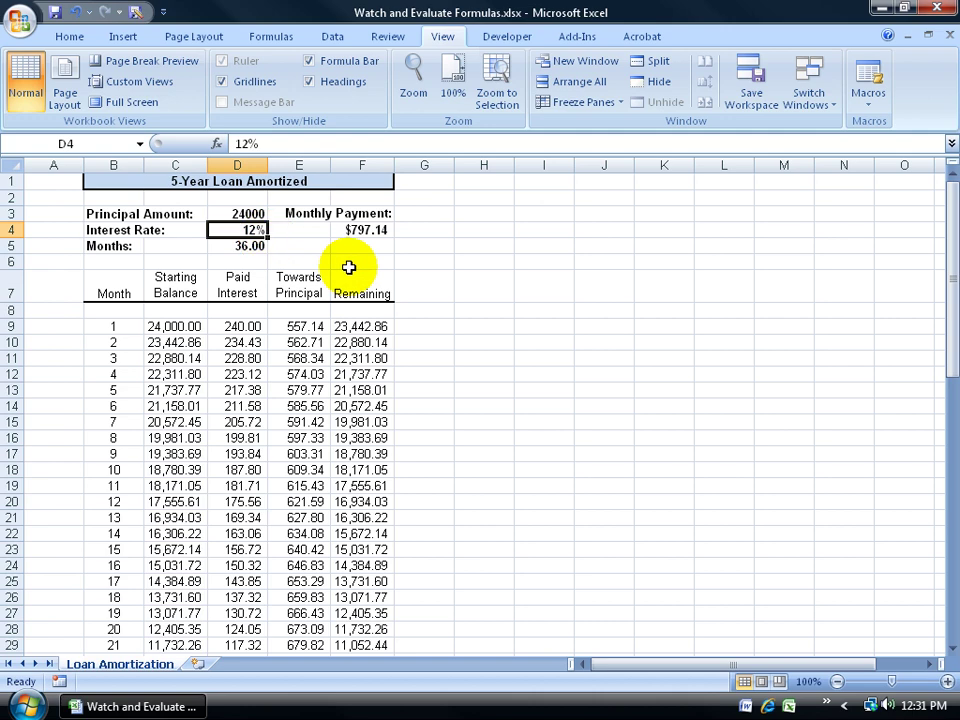
left_click(272, 40)
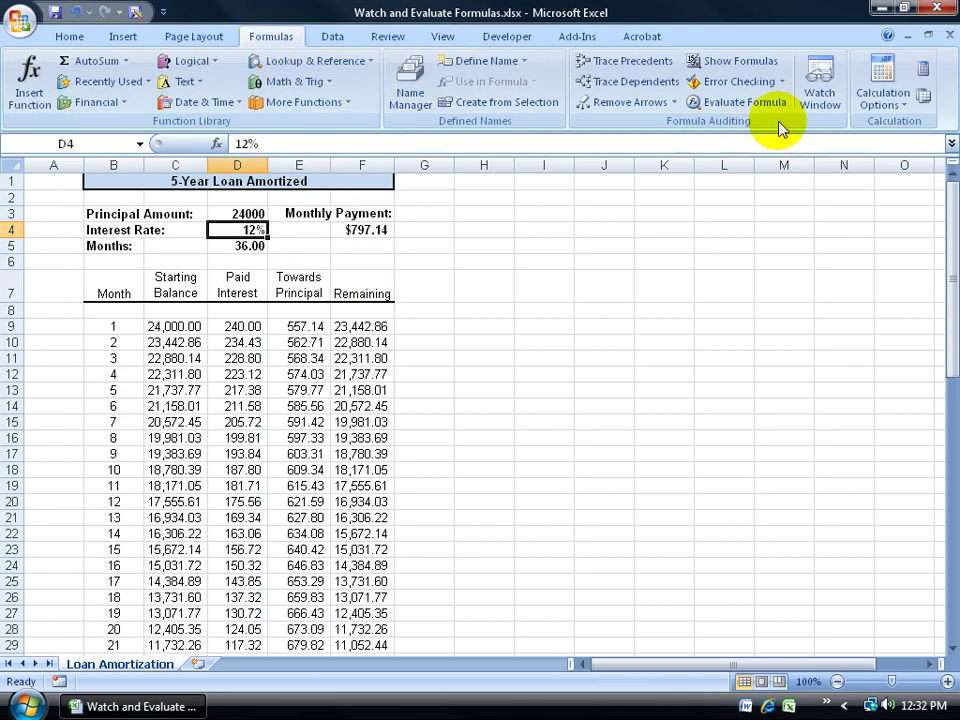
- Open the Watch Window and add a watch on the interest total in D70
left_click(818, 90)
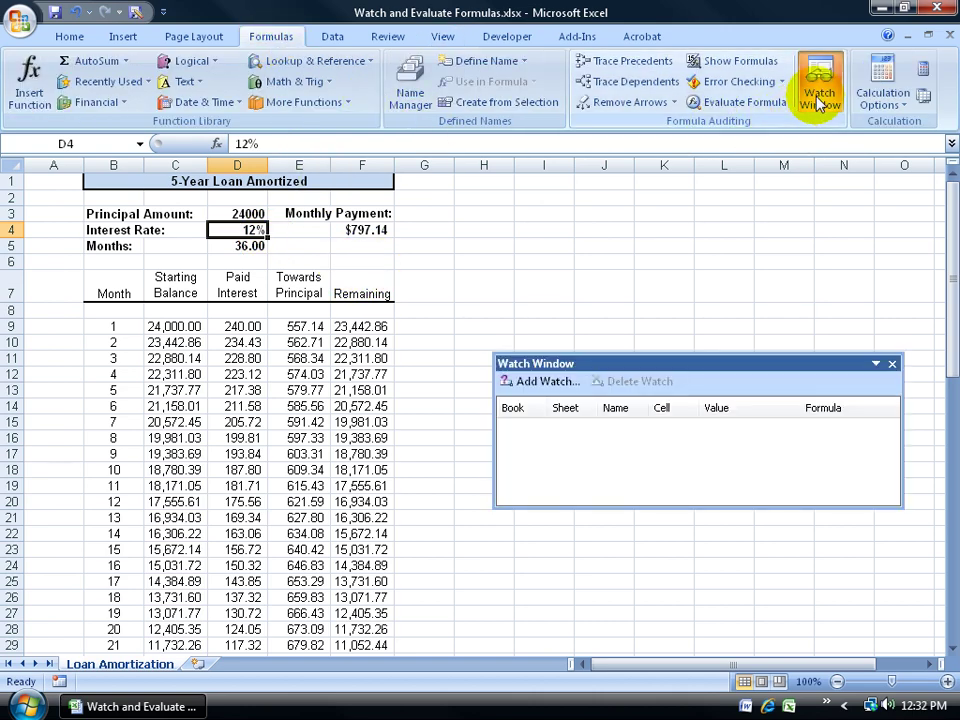
left_click(540, 381)
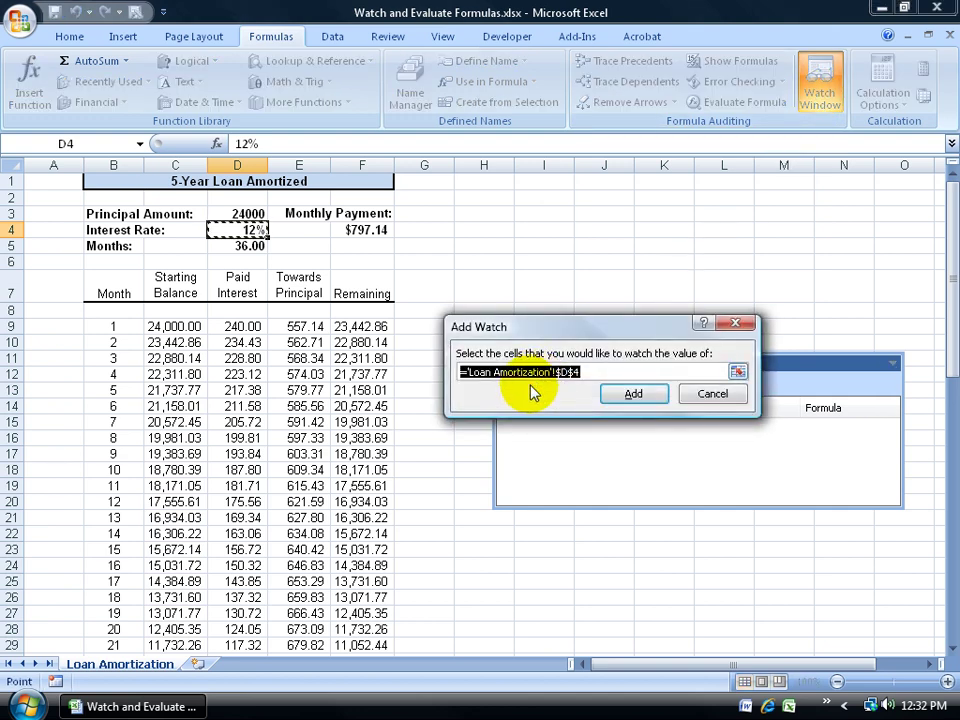
left_click(737, 372)
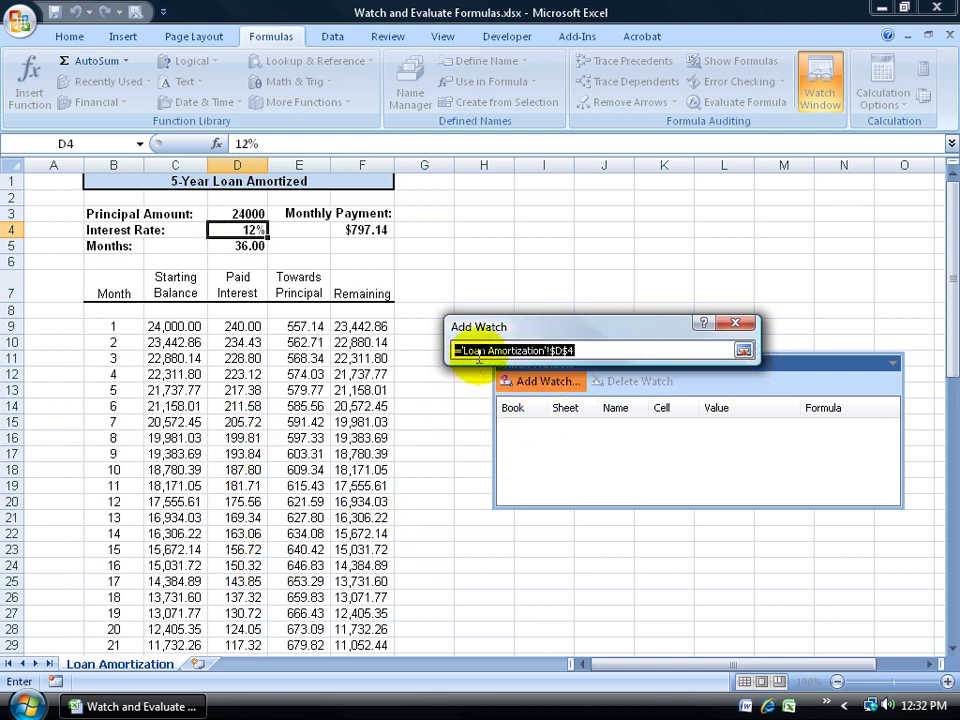
left_click_drag(945, 300, 943, 583)
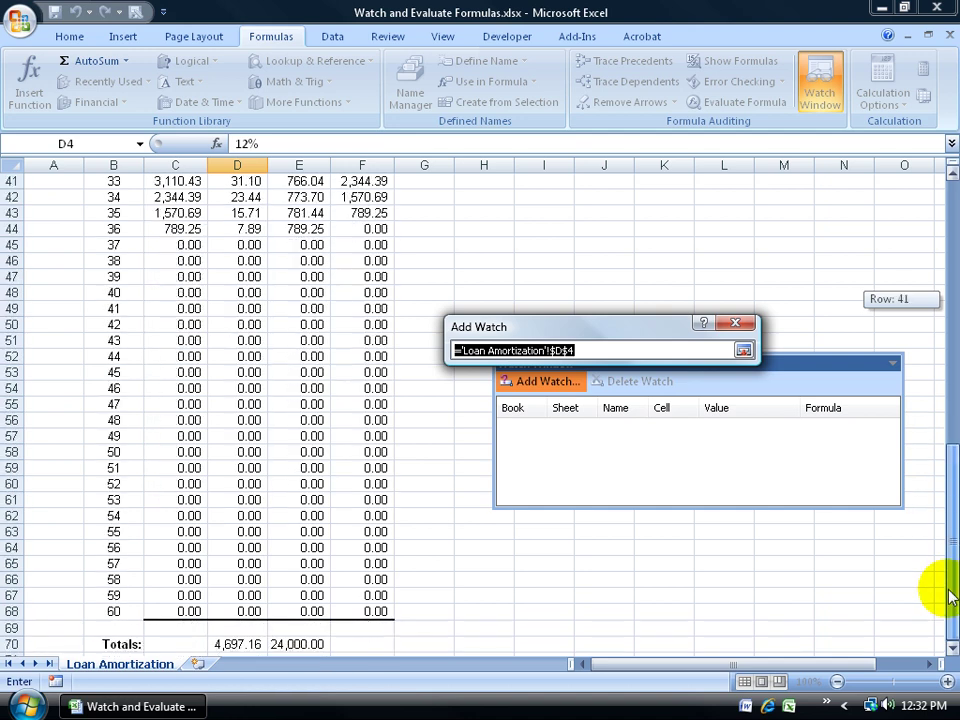
left_click(231, 645)
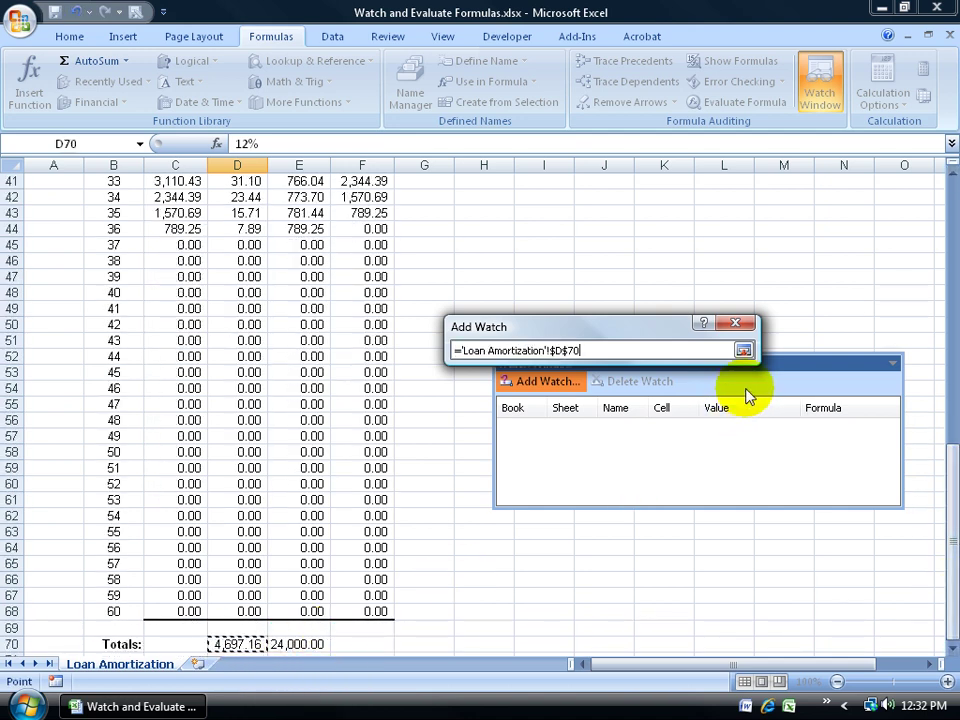
left_click(743, 350)
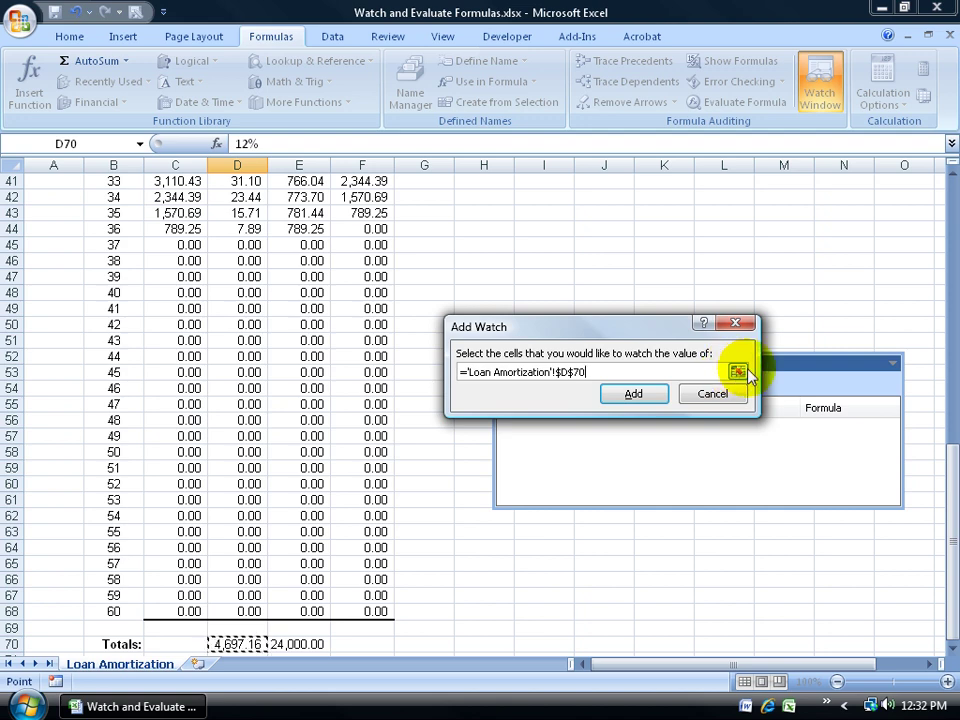
left_click(634, 393)
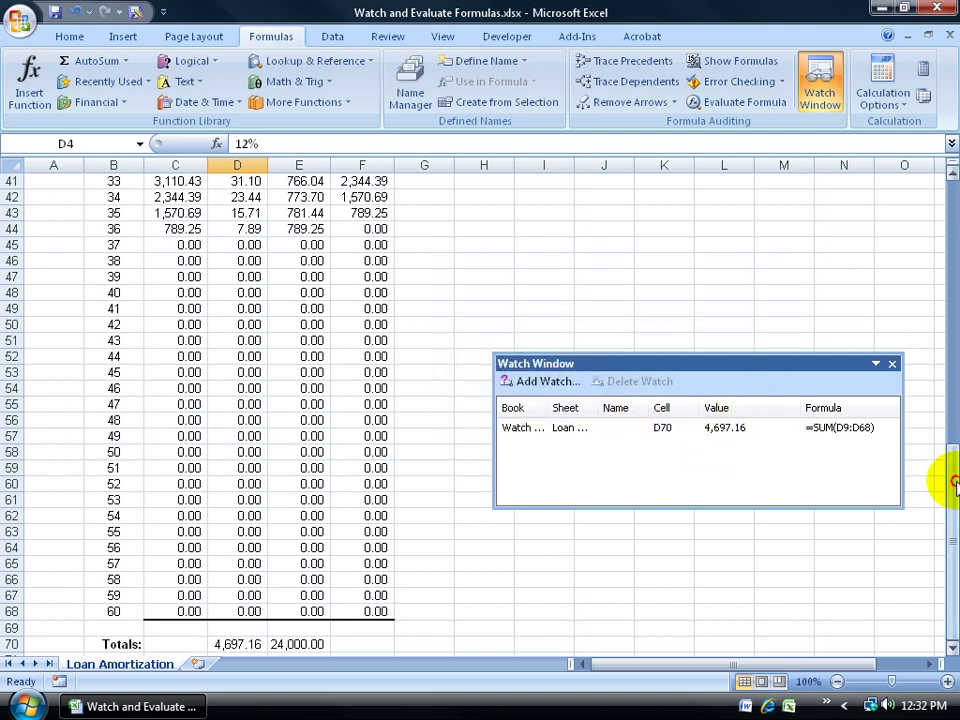
- Begin adding a second watch on D15, then cancel without adding it
left_click_drag(951, 480, 943, 197)
left_click(545, 381)
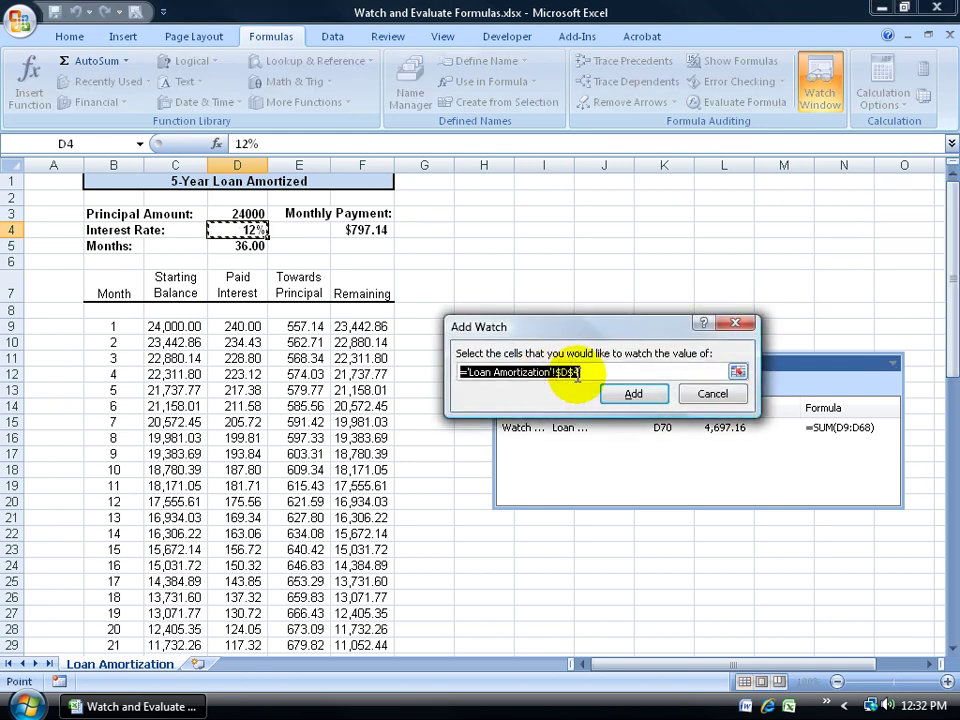
left_click(737, 371)
left_click(255, 420)
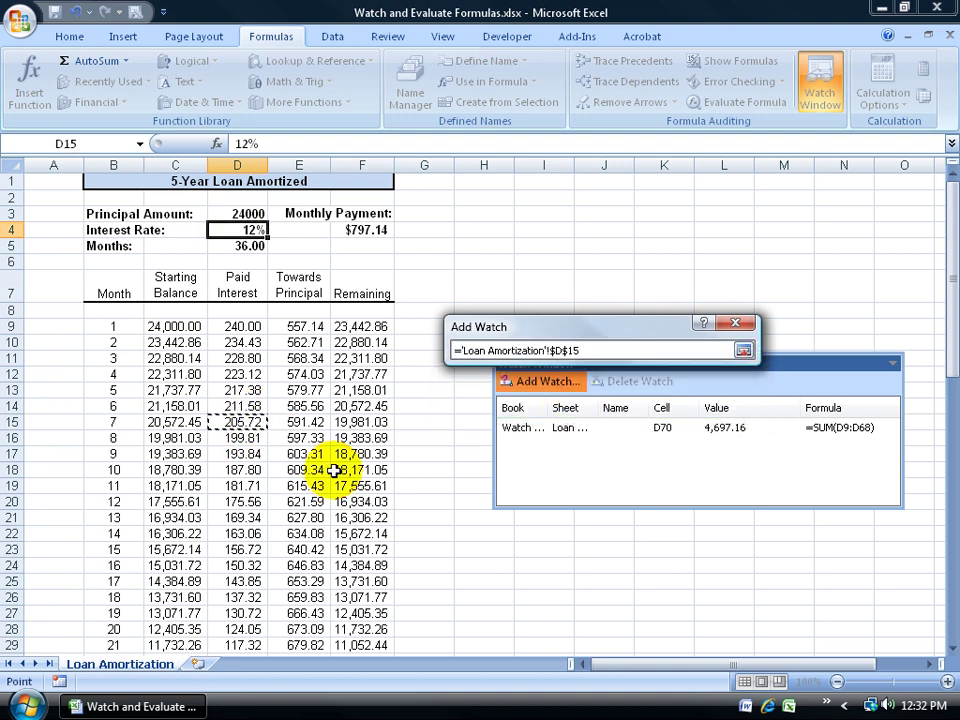
key("Return")
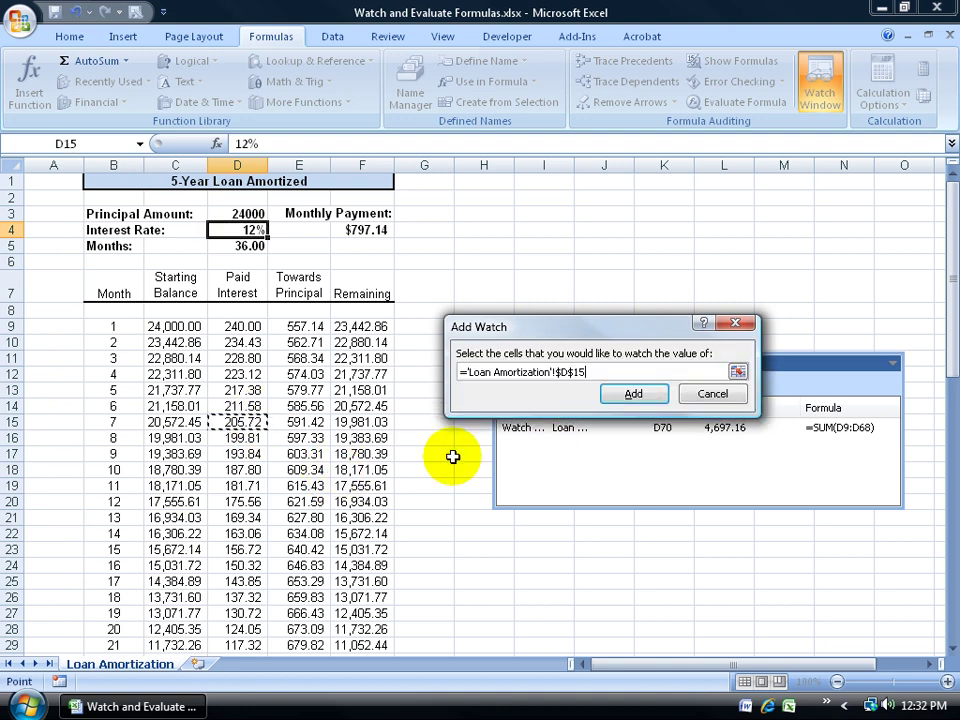
left_click(713, 391)
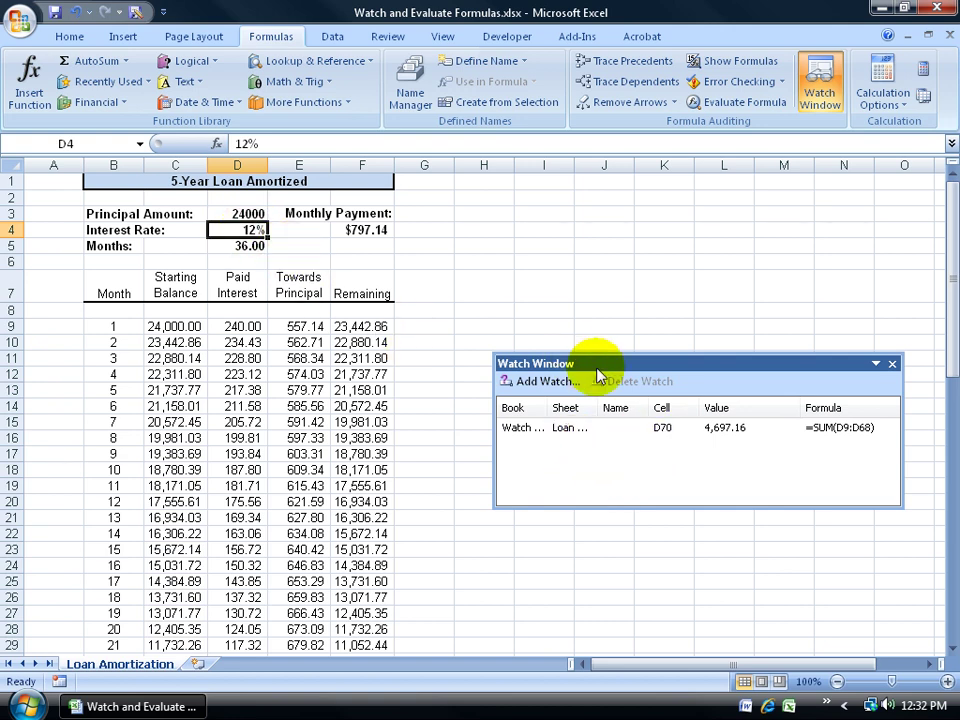
- Enter 14 as the interest rate, then delete the D70 watch and close the Watch Window
type("14")
key("Return")
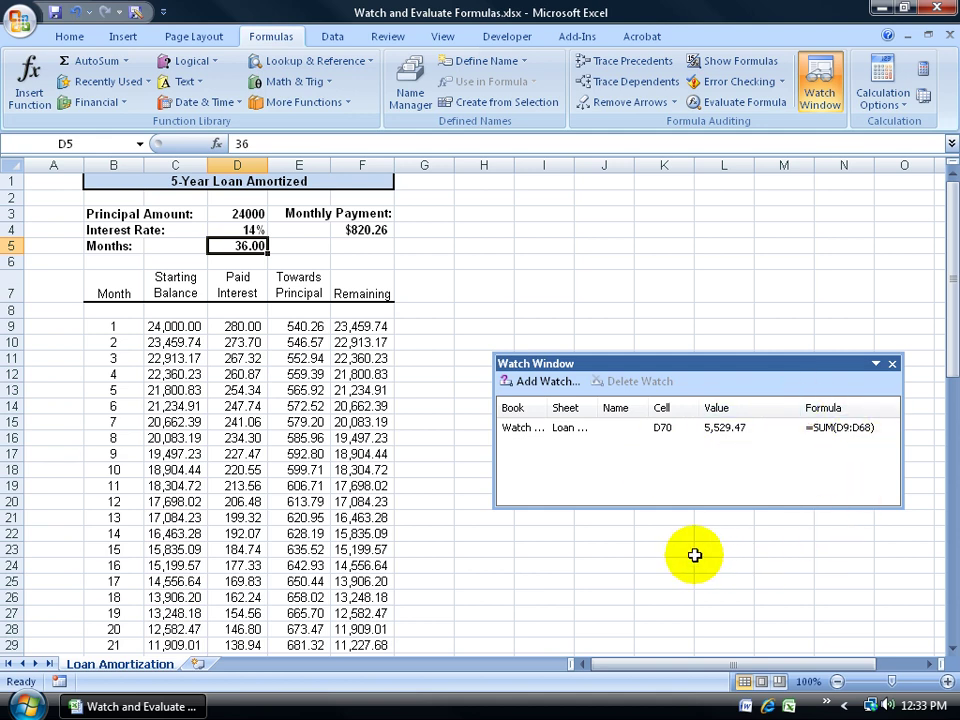
left_click(565, 428)
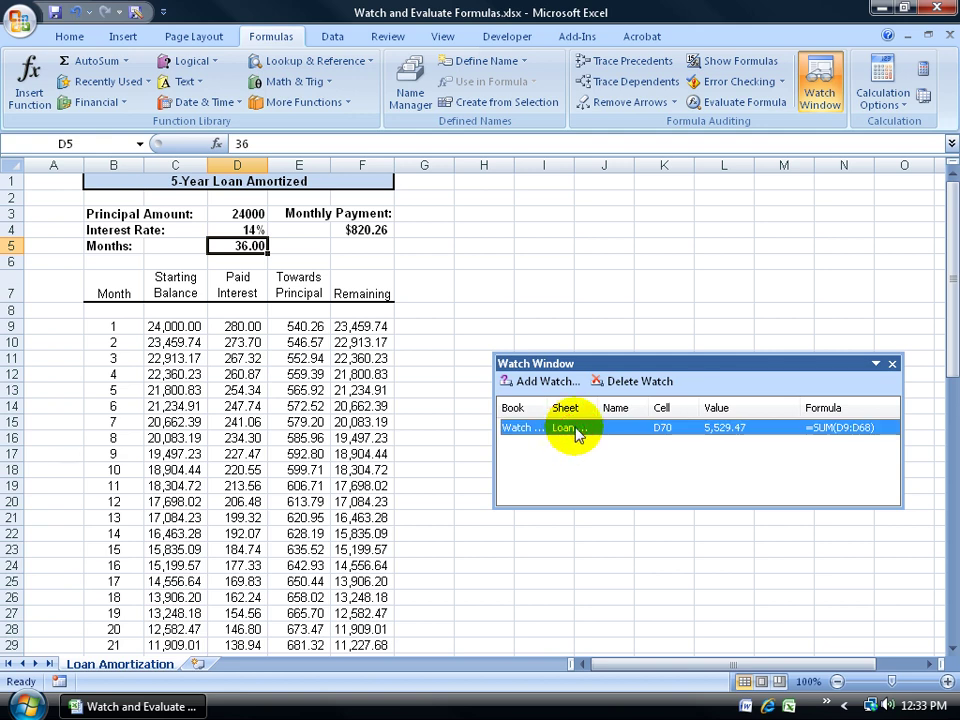
left_click(622, 381)
left_click(891, 363)
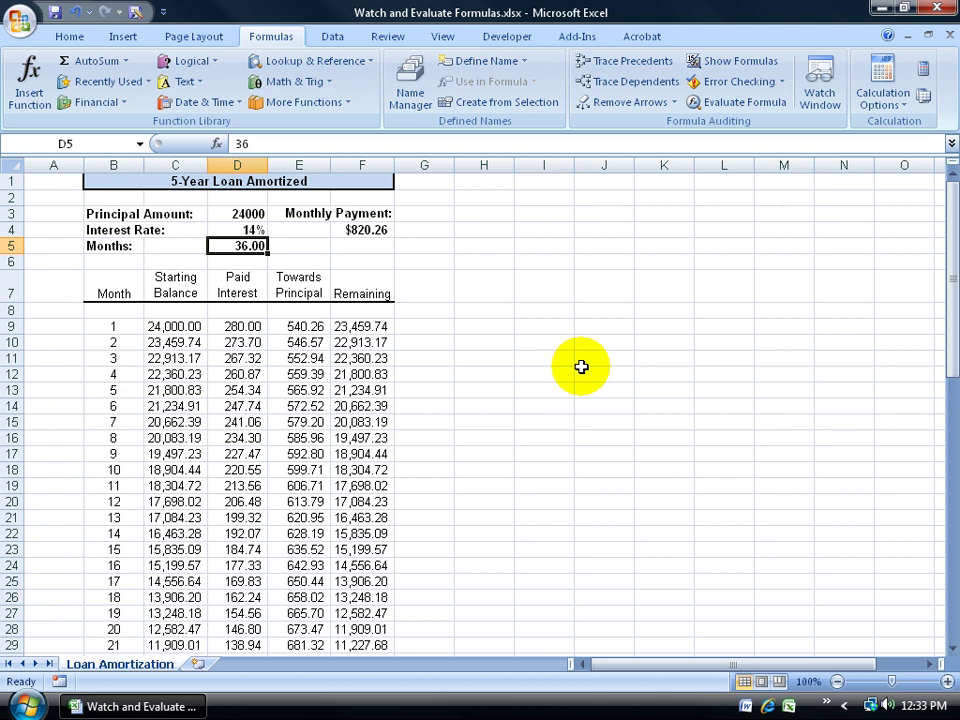
left_click(362, 229)
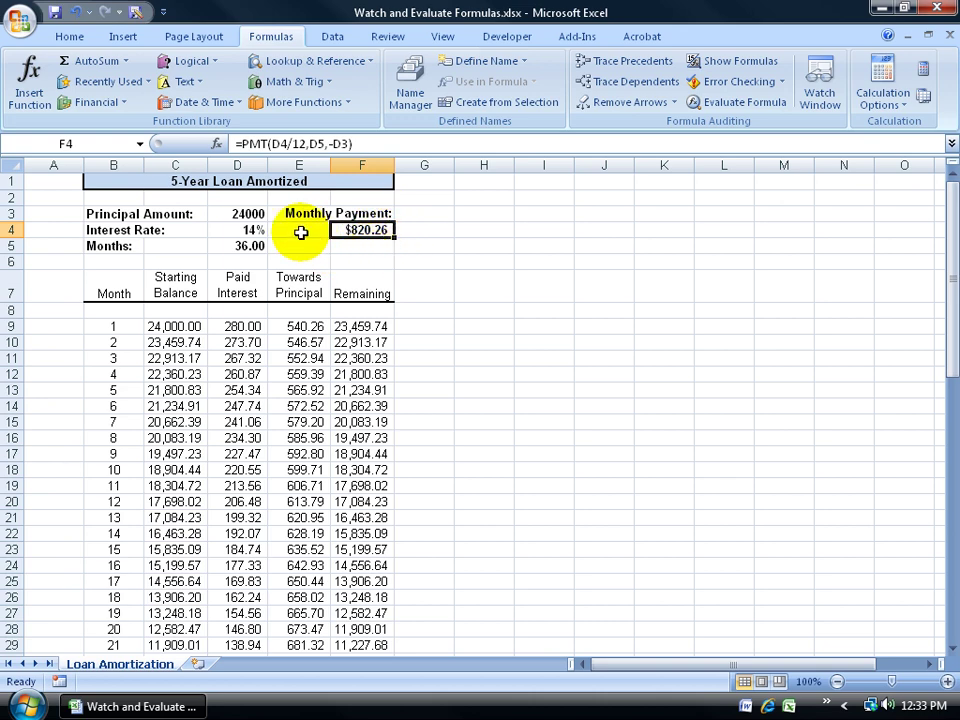
left_click(256, 216)
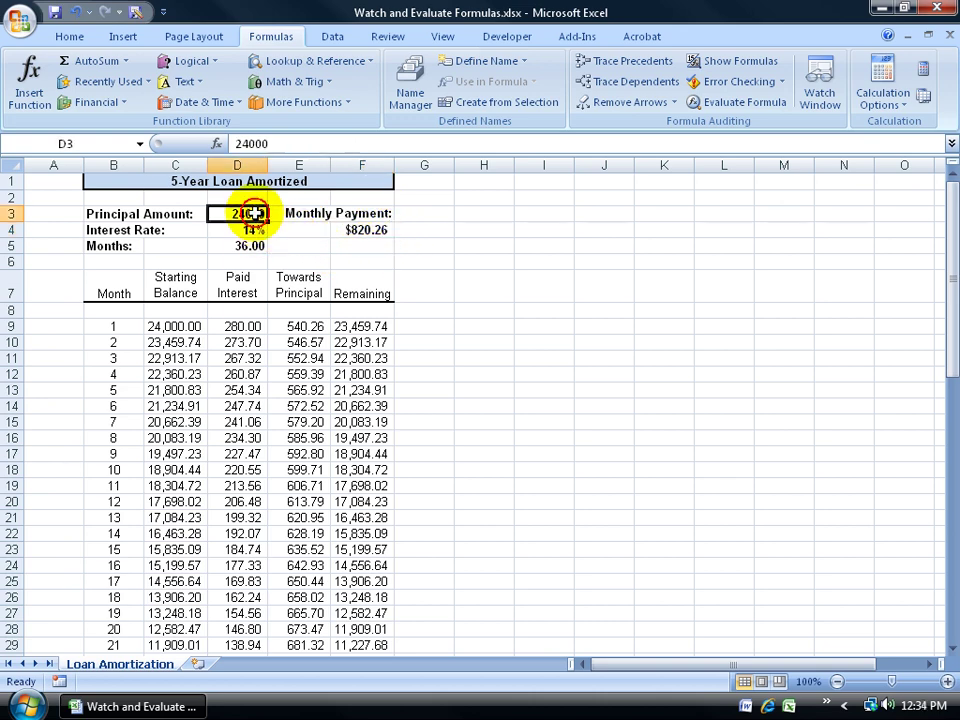
left_click(254, 232)
left_click(254, 245)
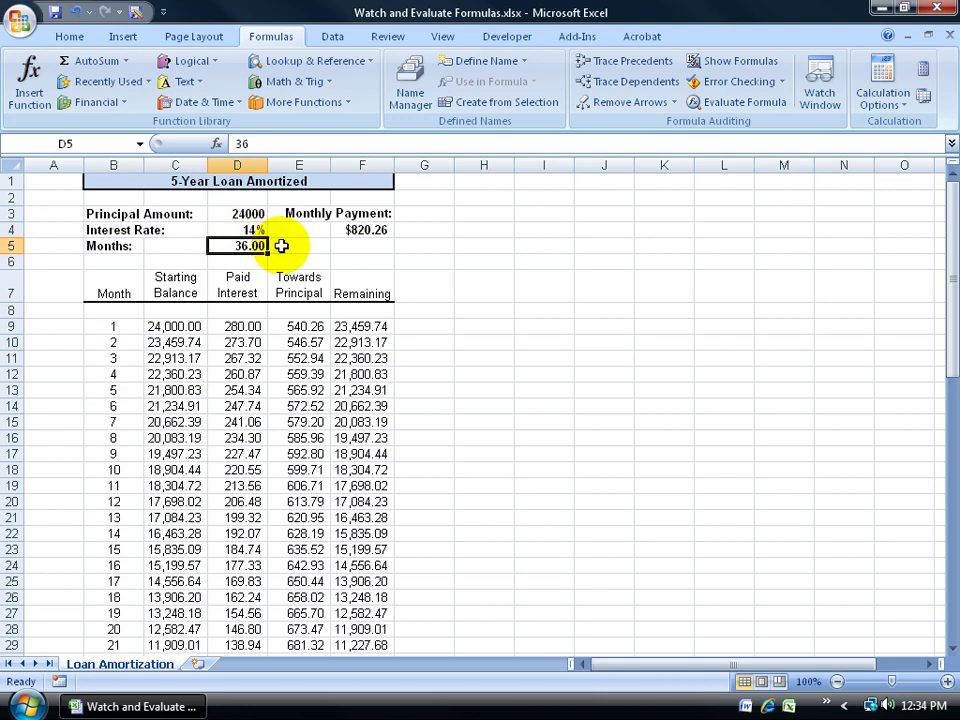
left_click(364, 230)
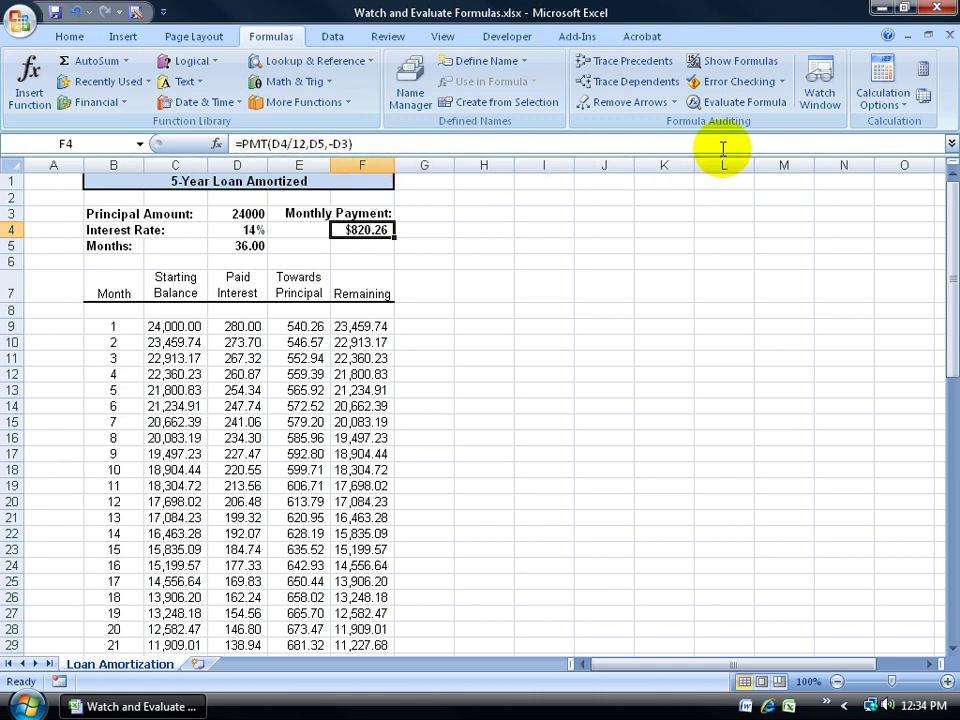
- Evaluate F4's PMT(D4/12,D5,-D3) step by step to $820.26, then restart the evaluation
left_click(748, 103)
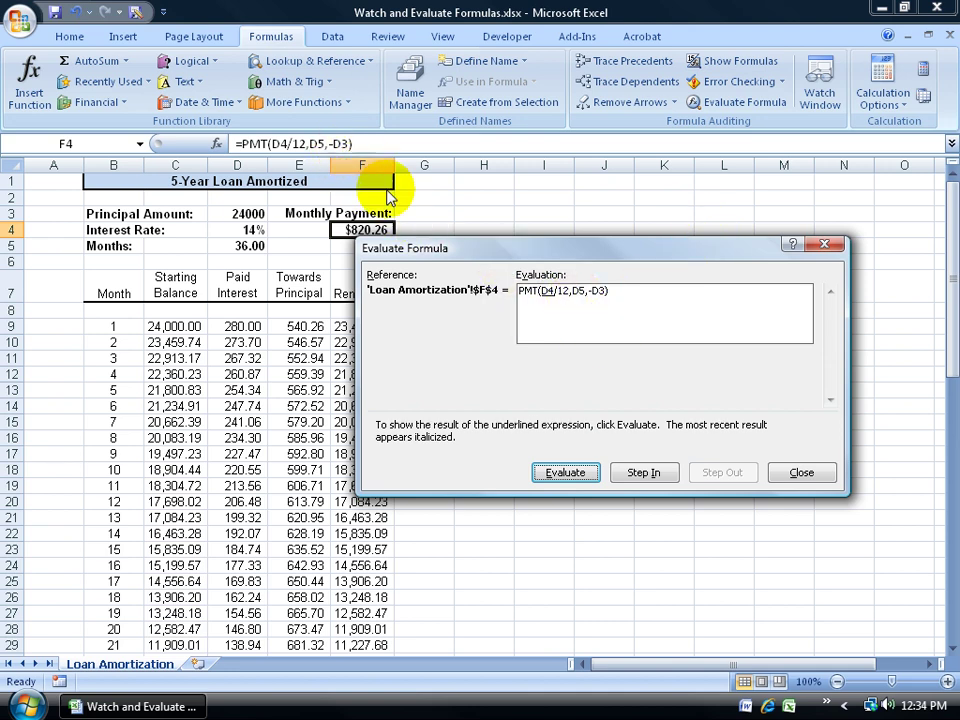
left_click(564, 475)
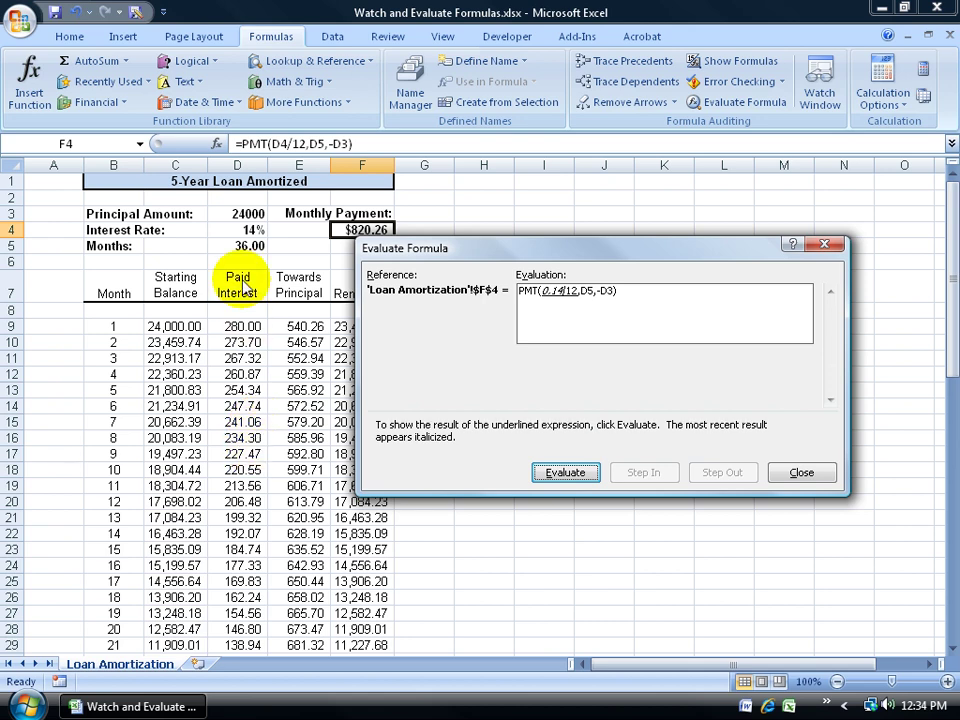
left_click(562, 472)
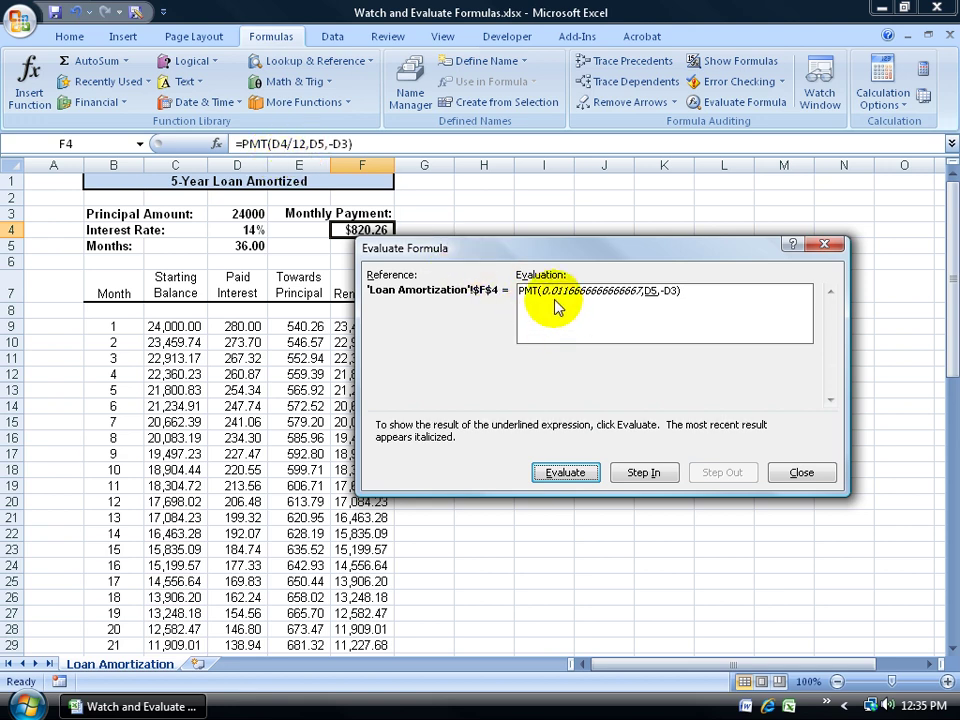
left_click(565, 472)
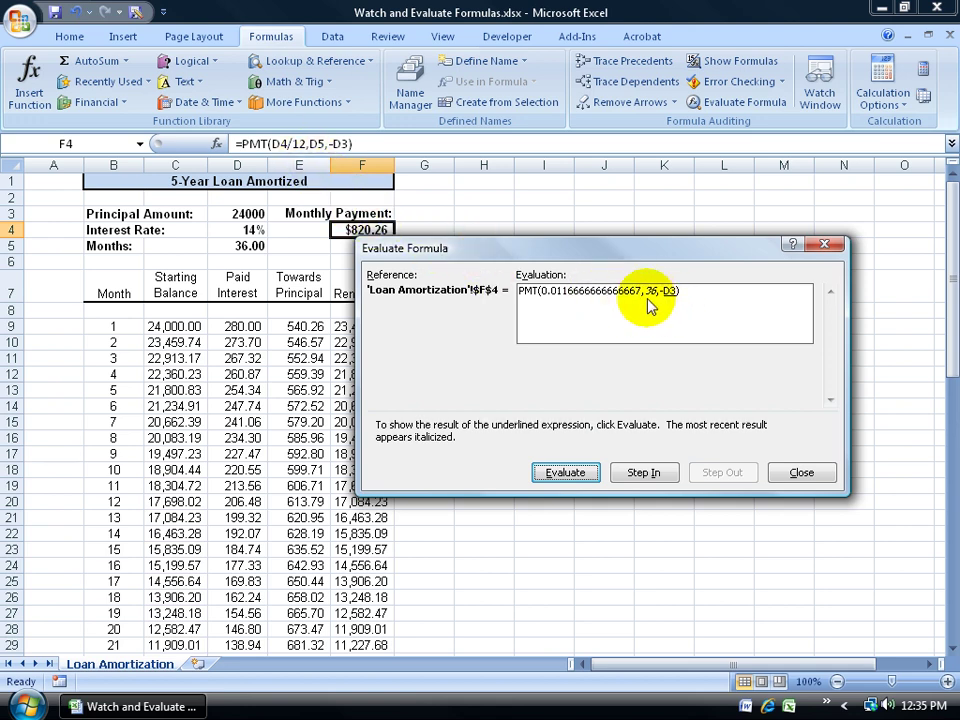
left_click(566, 472)
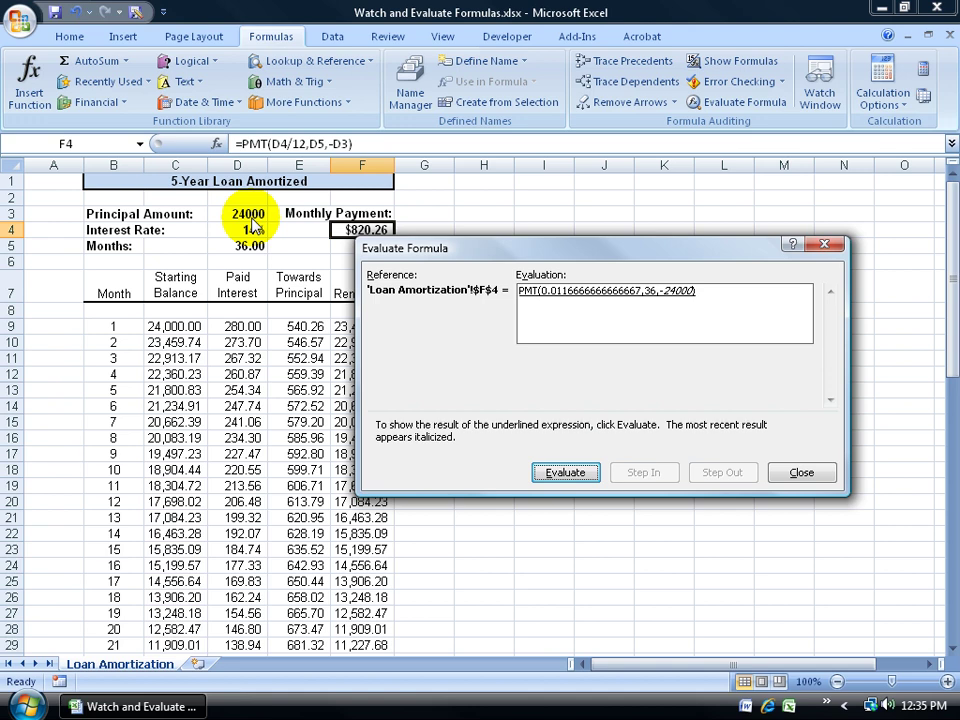
left_click(563, 472)
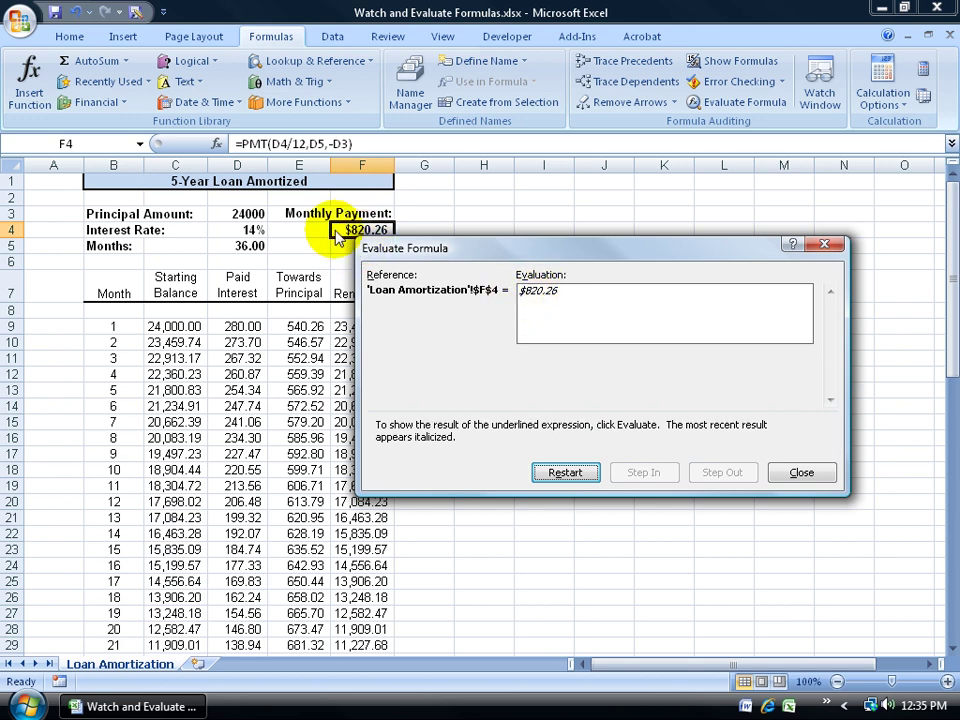
left_click(556, 472)
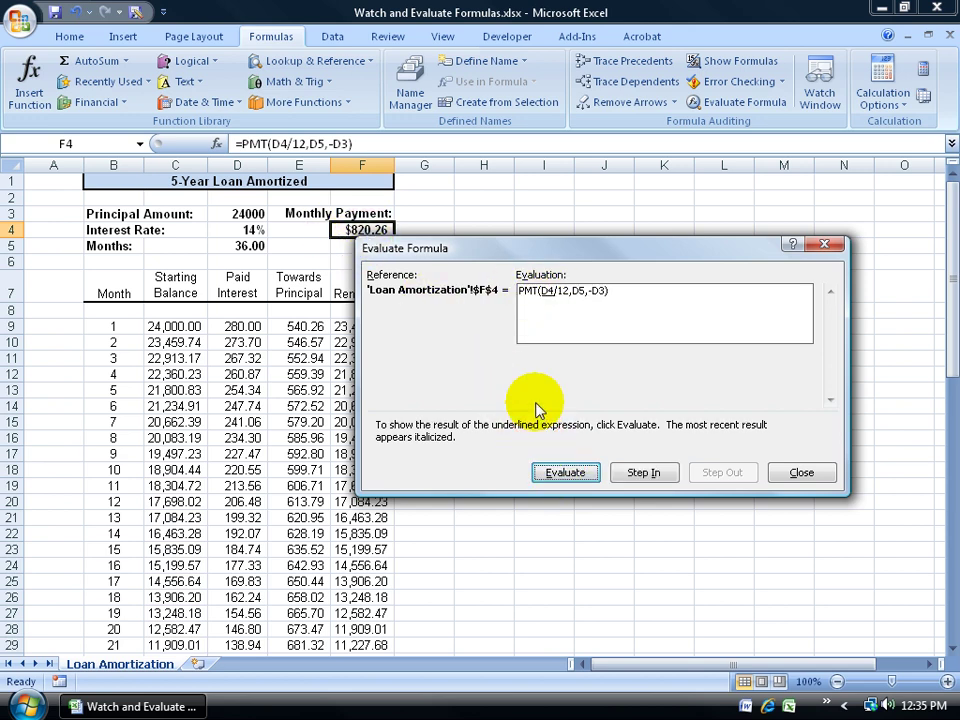